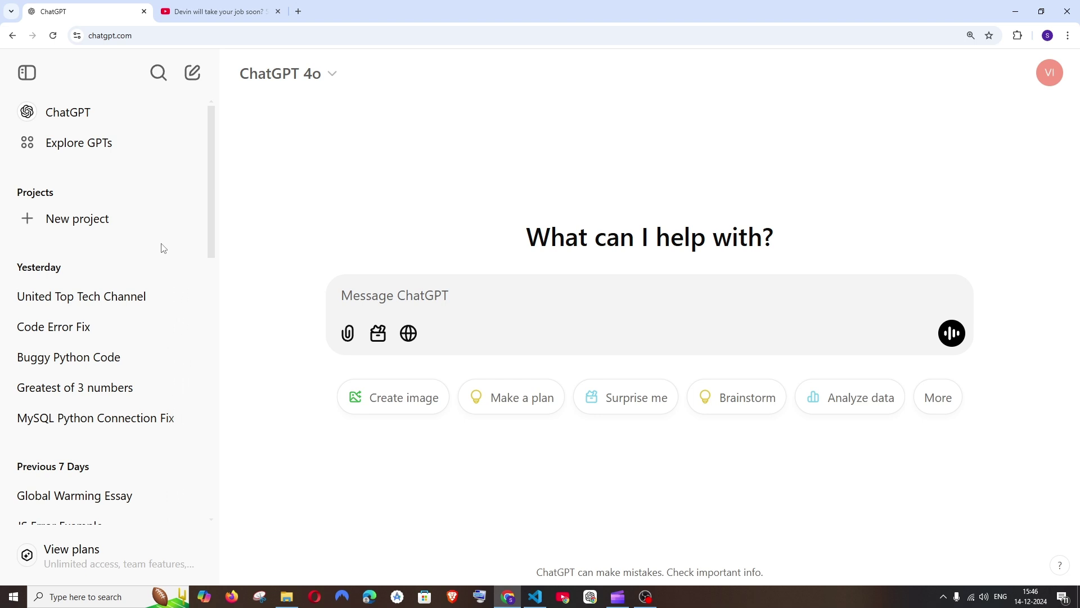
Create a new ChatGPT project named 'demo pro'
click(95, 225)
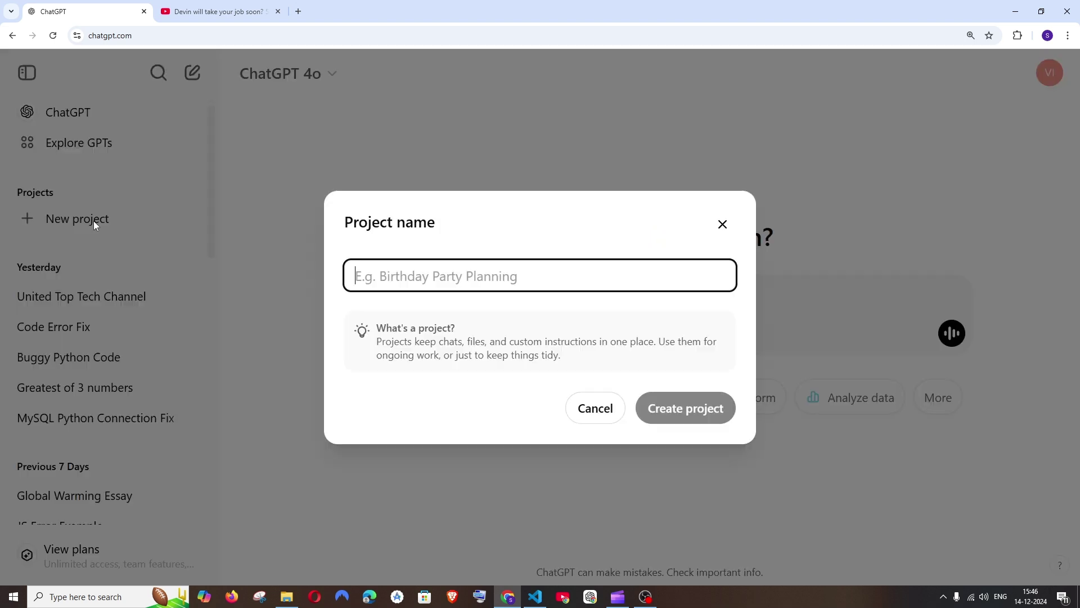
text(demo pro)
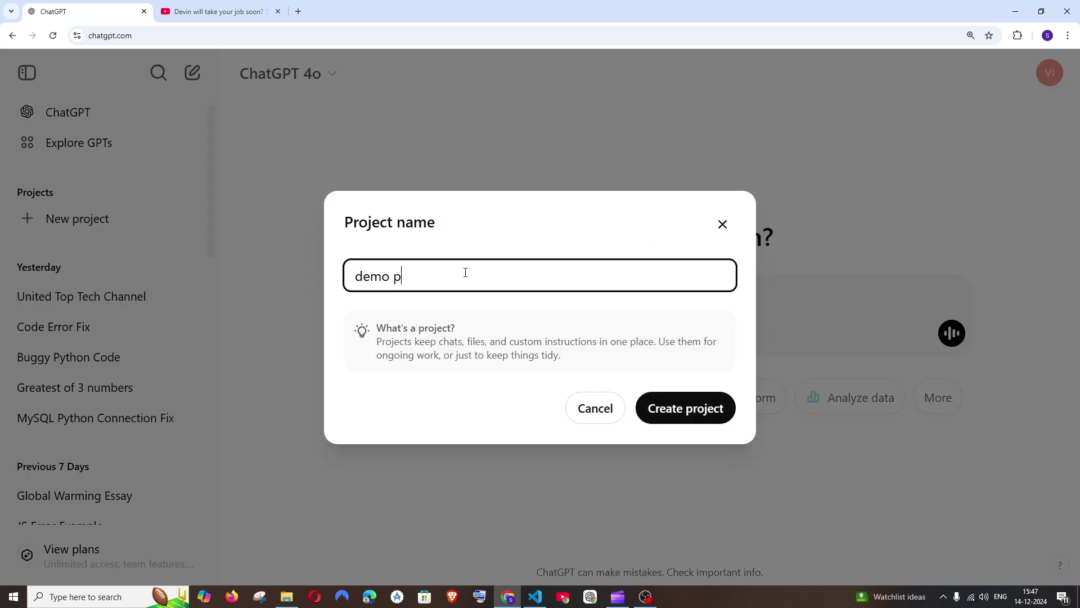
click(705, 409)
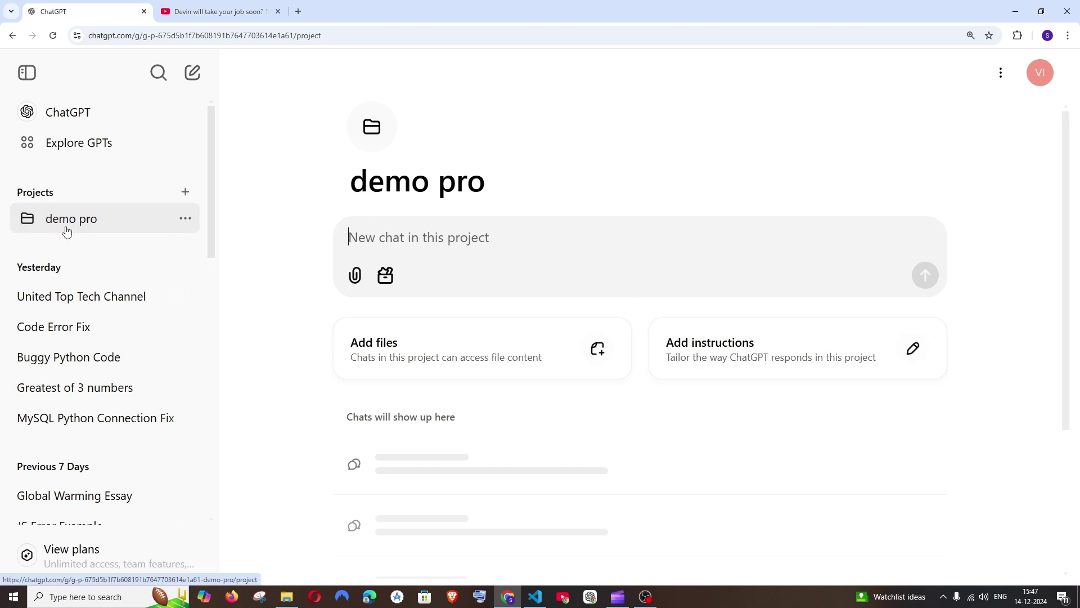
Set the demo pro project folder colour to dark blue
click(385, 142)
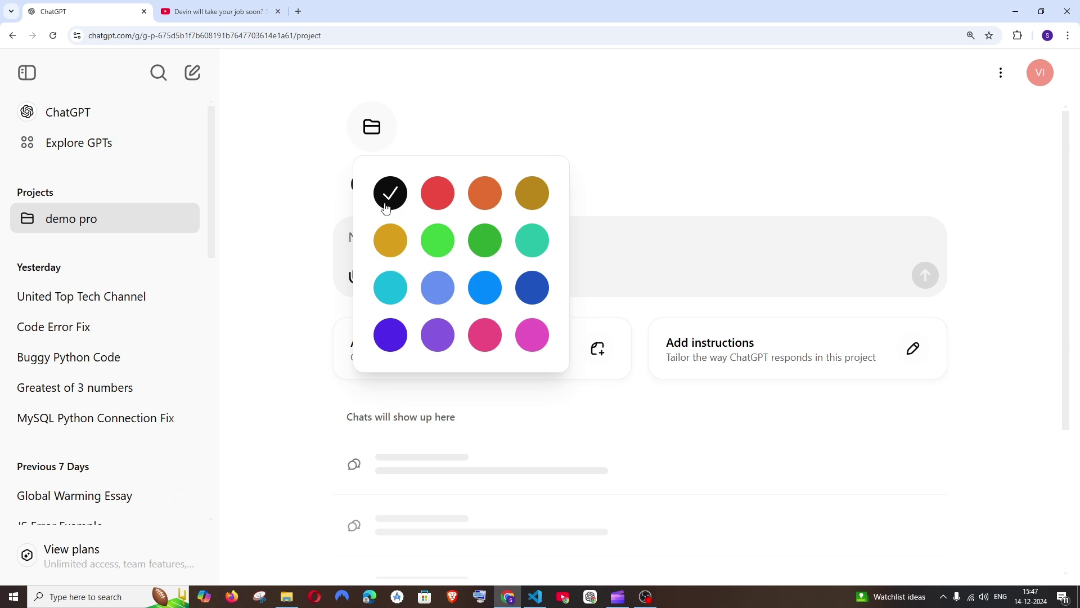
click(532, 287)
click(512, 150)
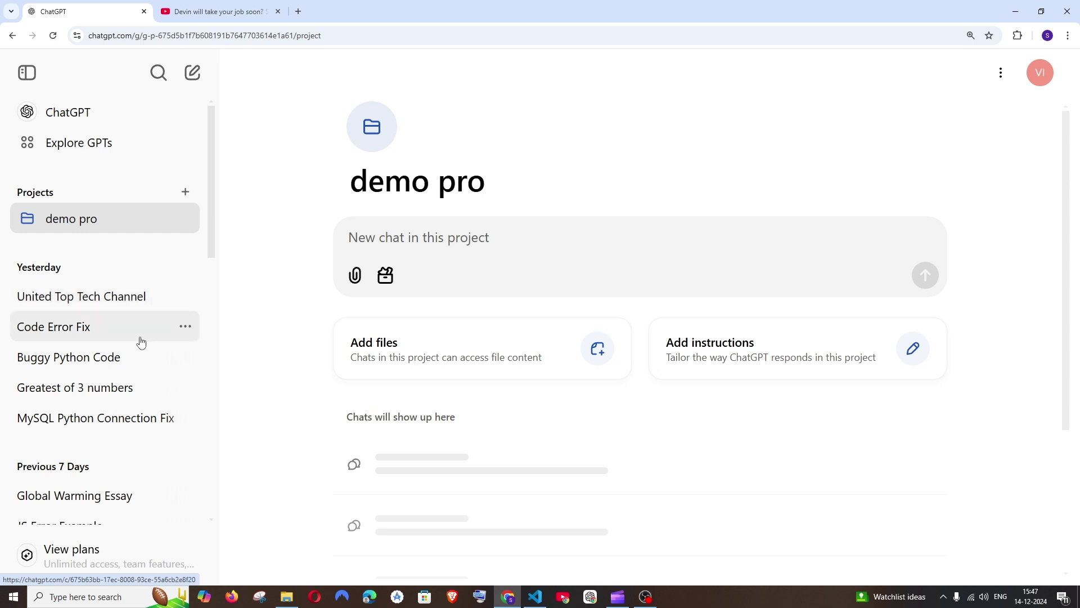
Add the Buggy Python Code chat to the demo pro project
scroll(121, 326, down, 2)
scroll(109, 449, up, 1)
scroll(109, 444, up, 1)
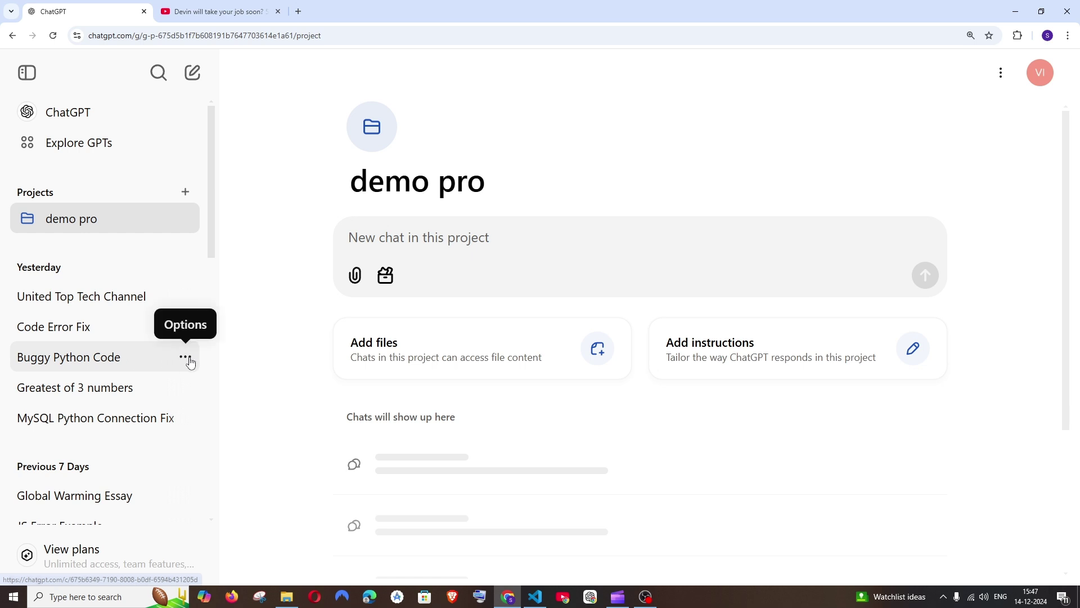
click(186, 359)
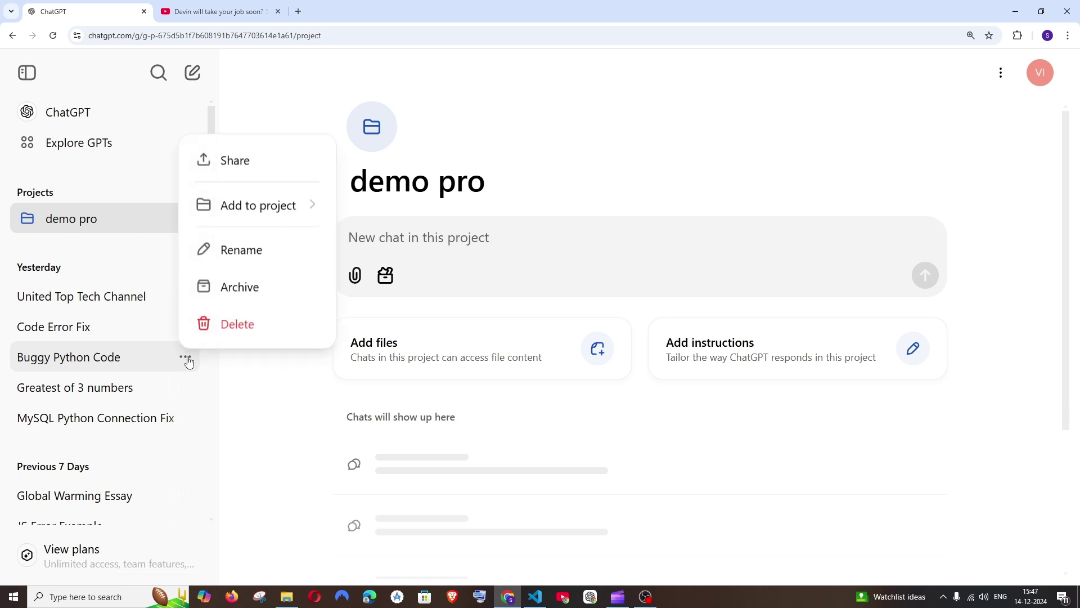
mouse_move(264, 209)
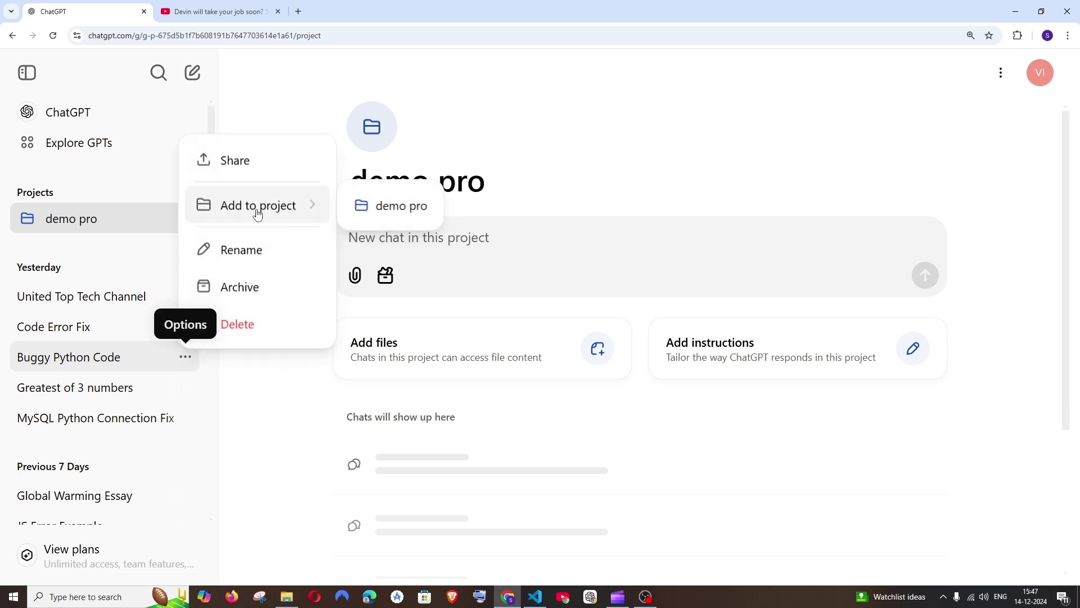
click(385, 209)
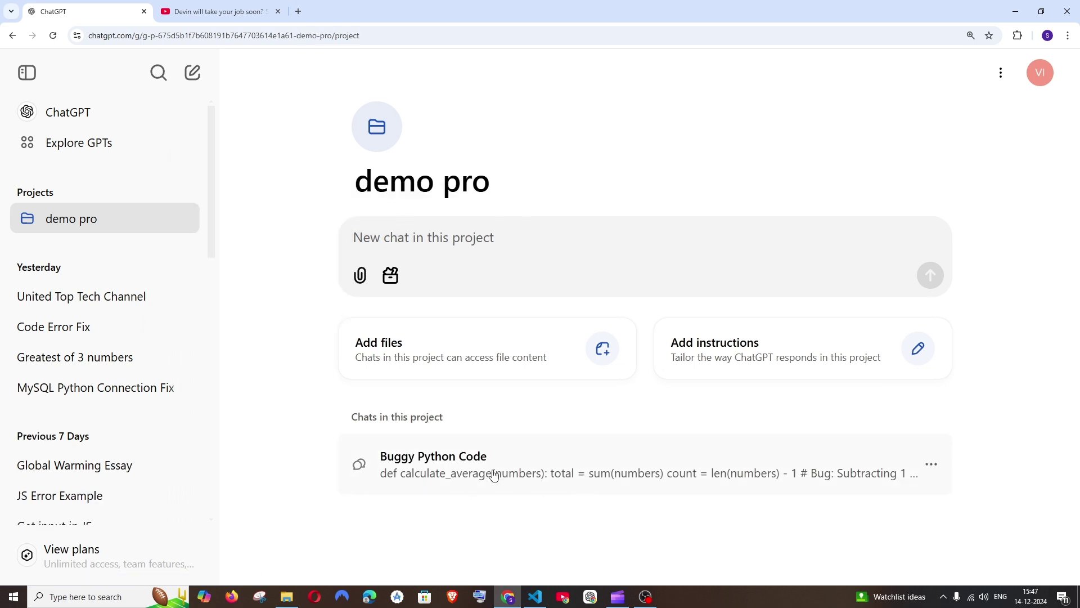
Open the Buggy Python Code chat from the project, then return to the demo pro page
click(933, 466)
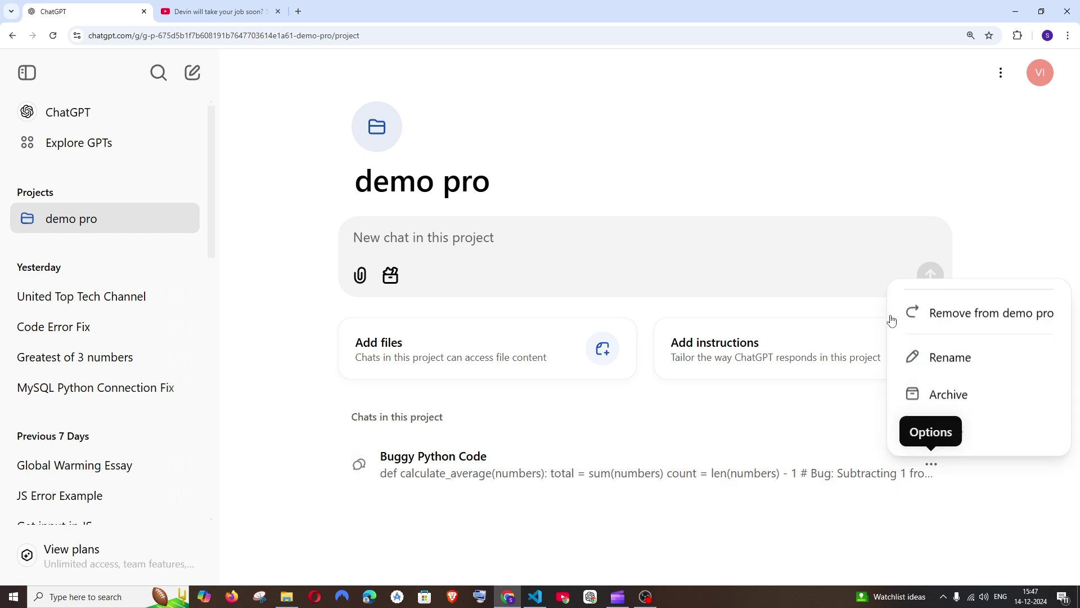
click(671, 165)
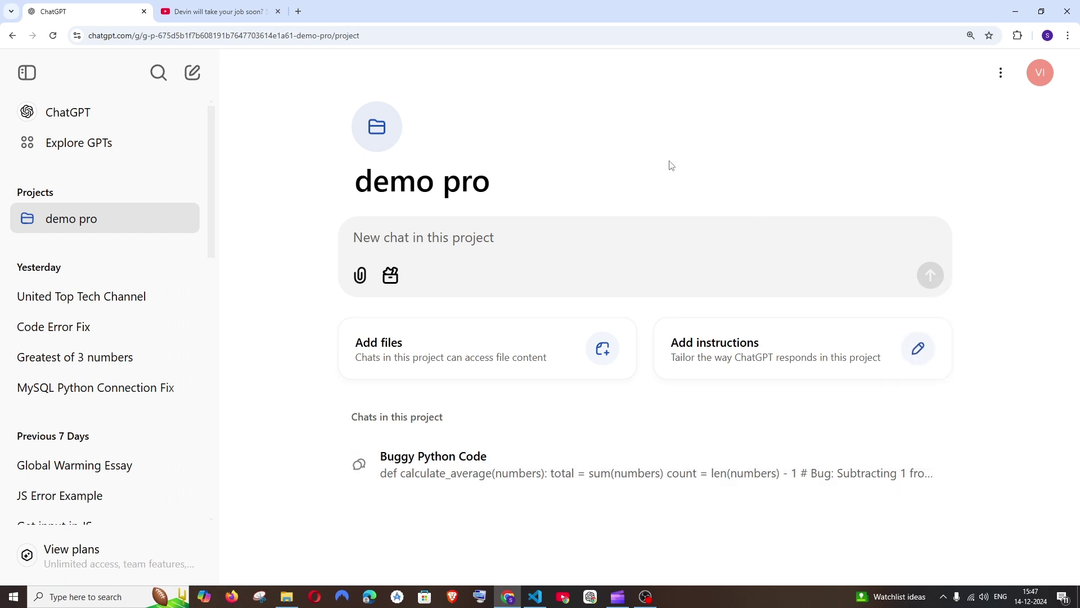
click(436, 469)
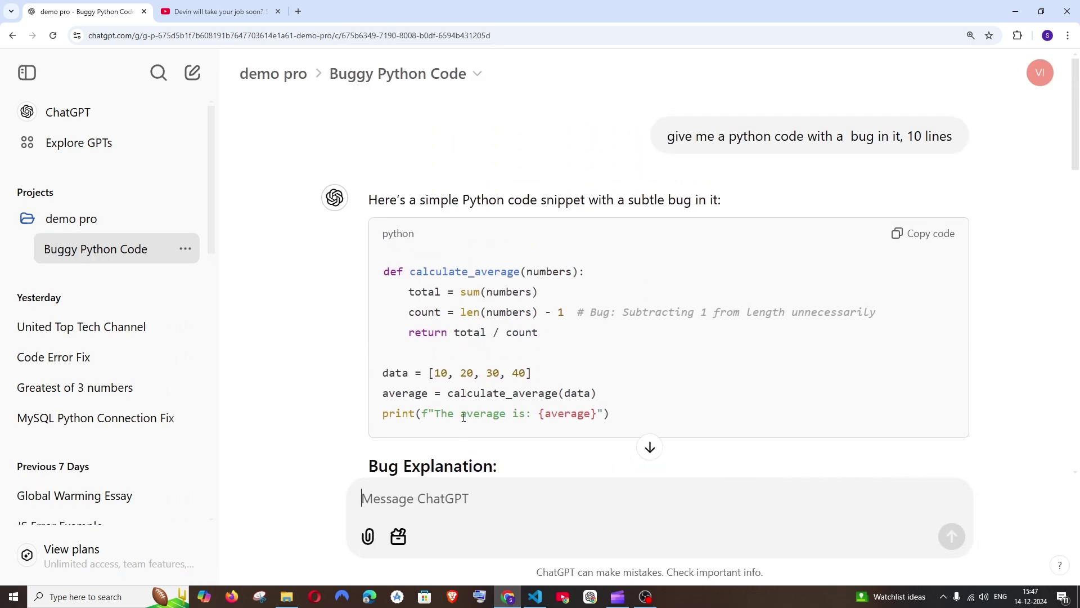
click(104, 219)
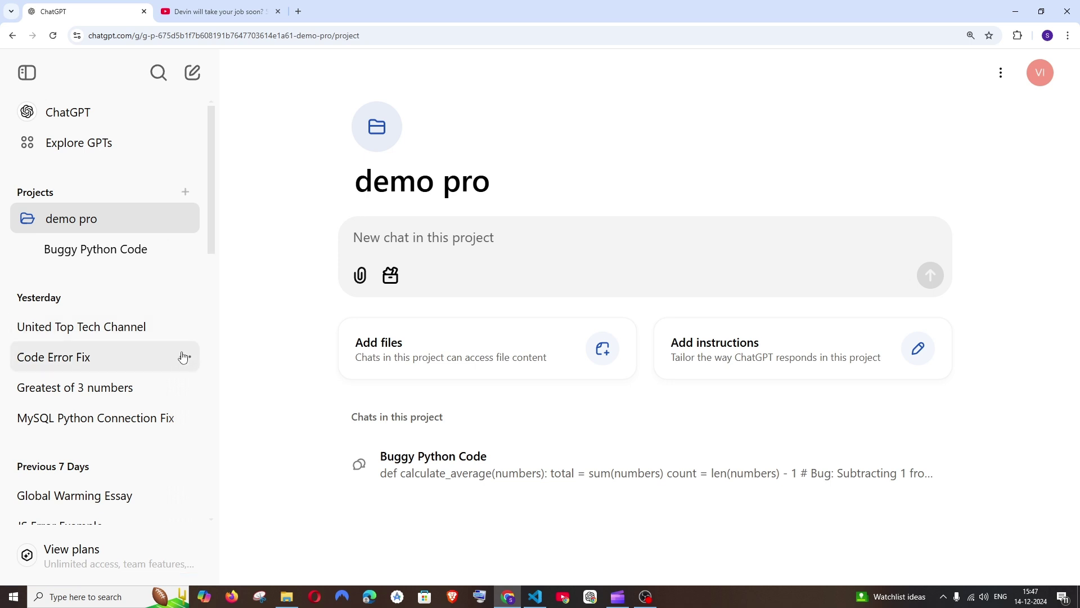
click(186, 388)
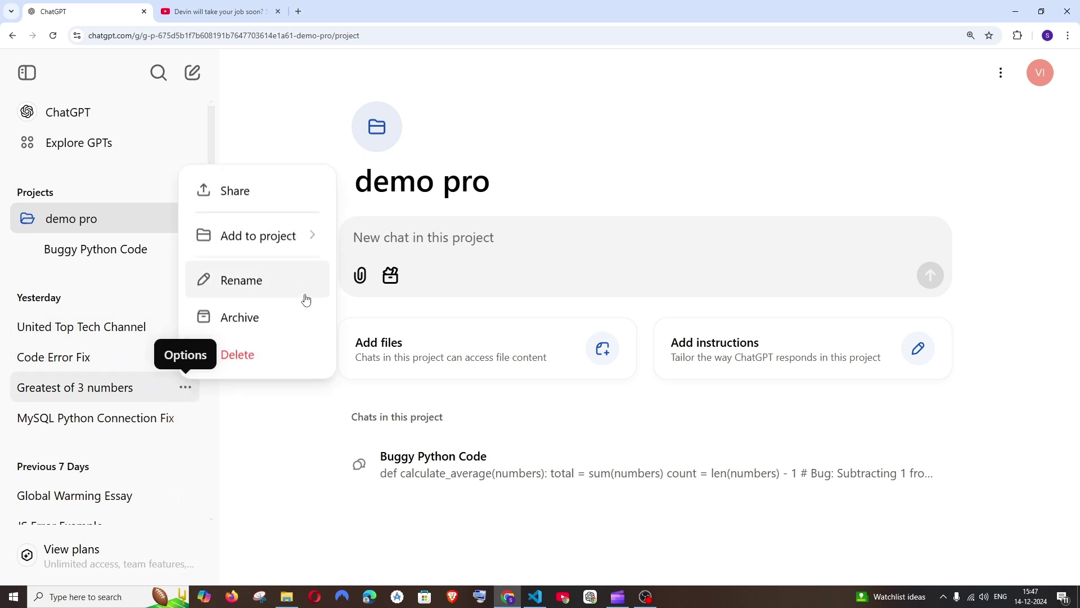
click(302, 424)
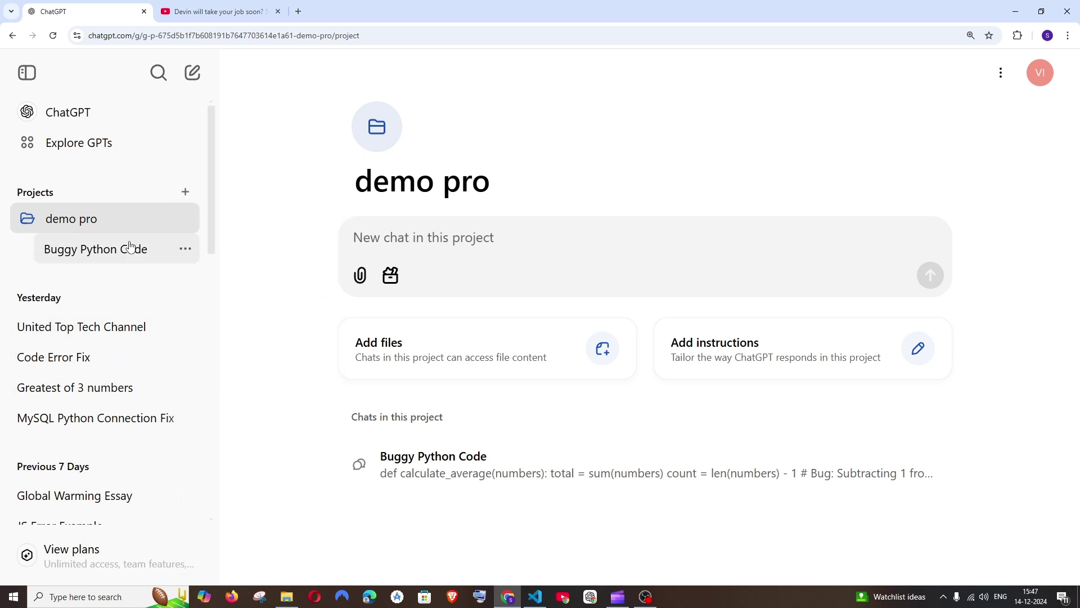
click(184, 192)
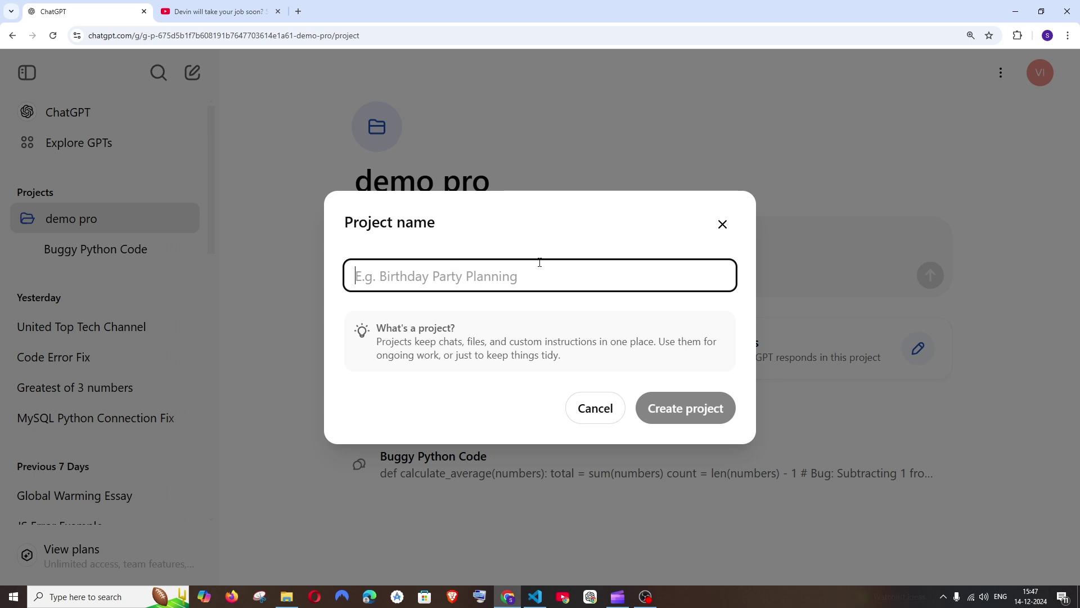
click(723, 224)
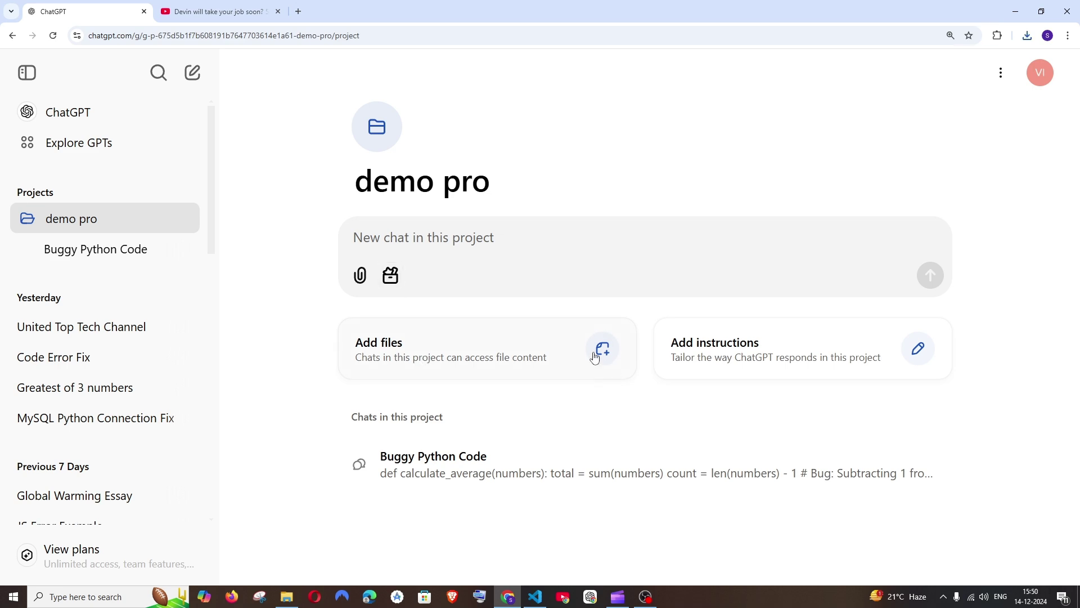
Upload 'marks - data' from Downloads into the demo pro project files
click(602, 351)
click(513, 316)
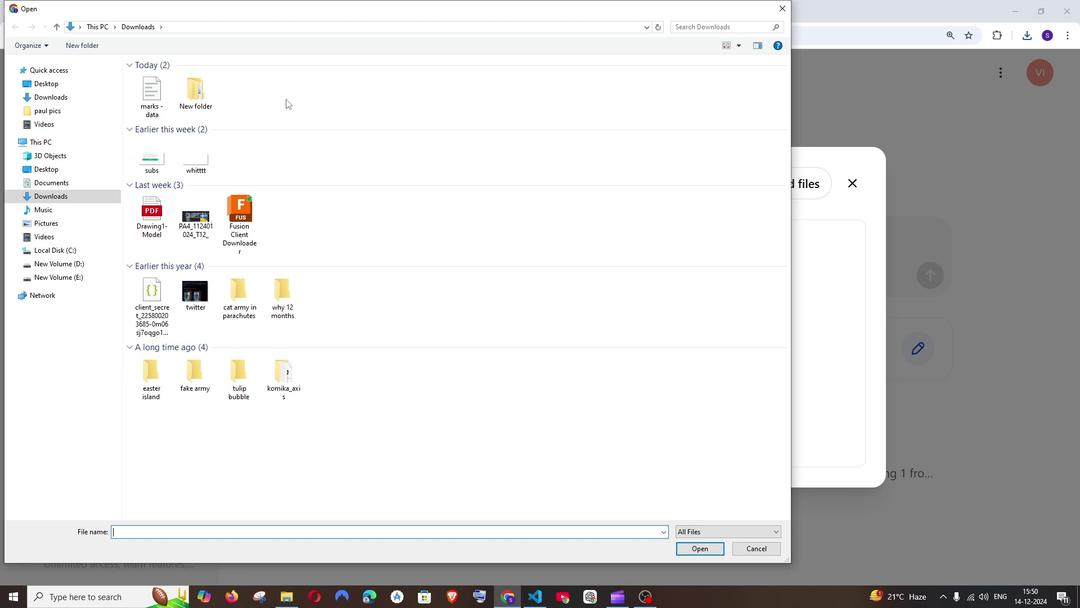
click(151, 98)
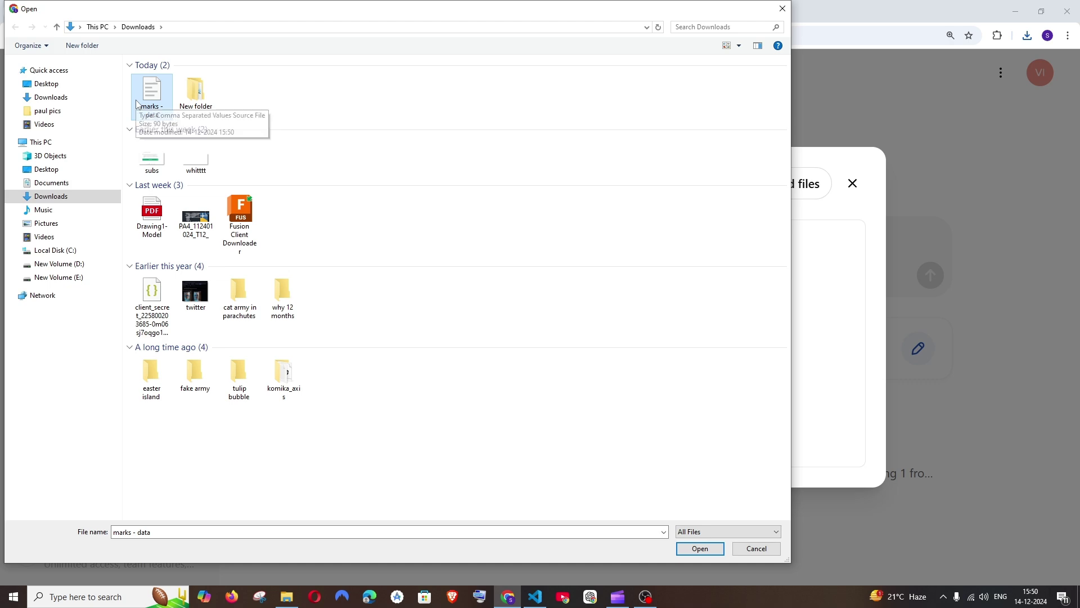
click(703, 555)
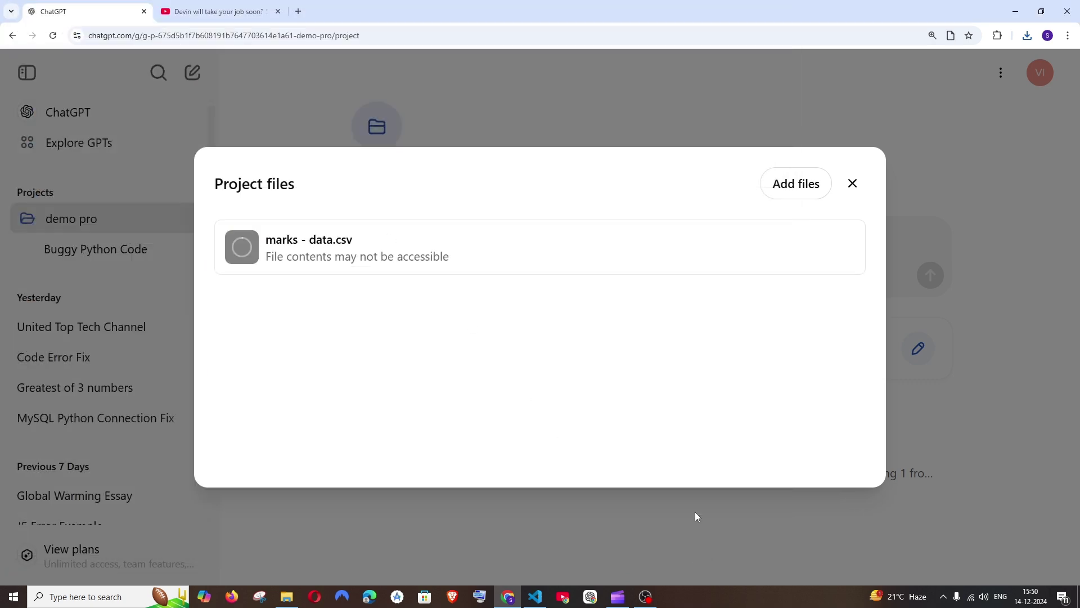
click(535, 596)
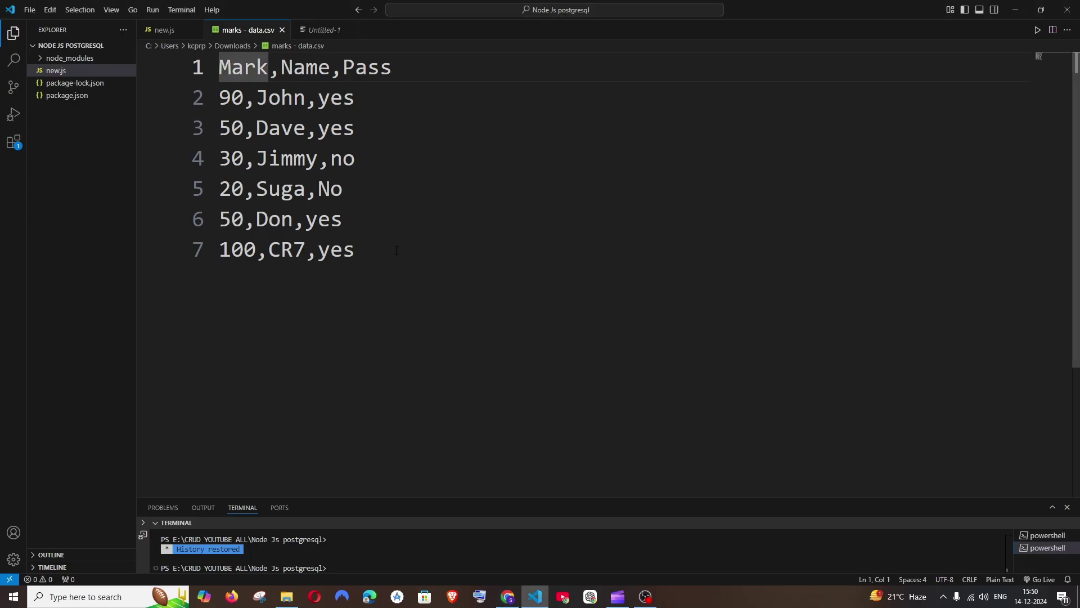
key(ctrl+a)
click(444, 192)
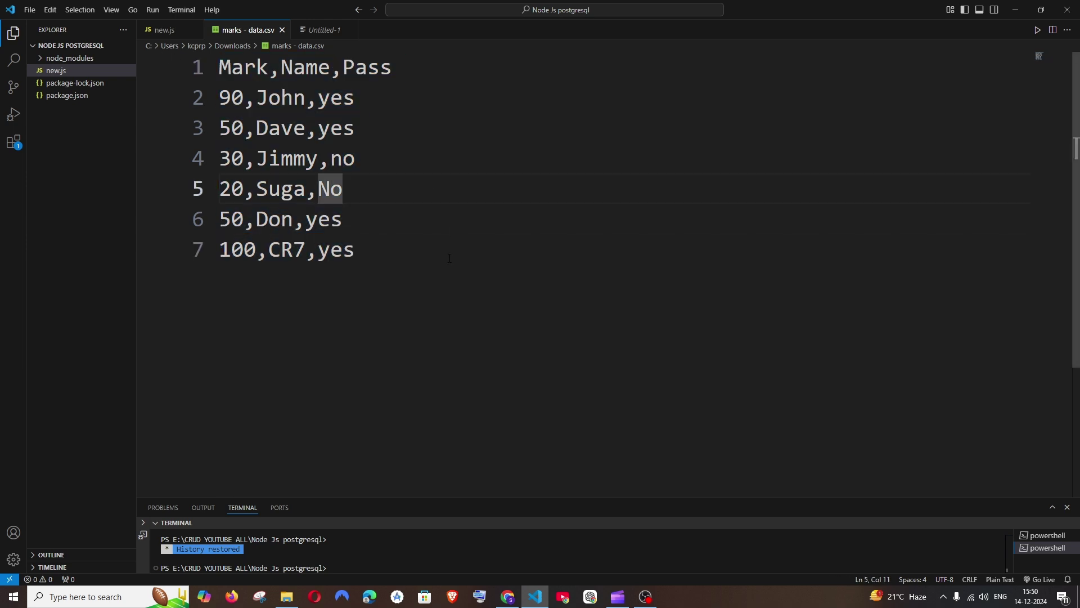
drag(342, 66, 406, 67)
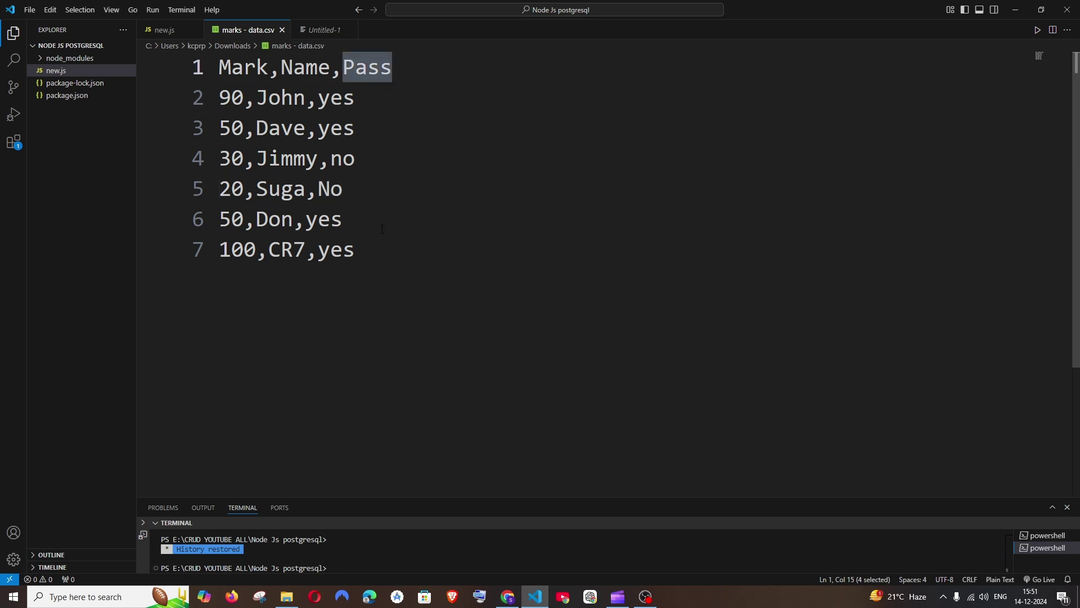
Check that marks - data.csv is the only entry in the Project files list
click(1016, 10)
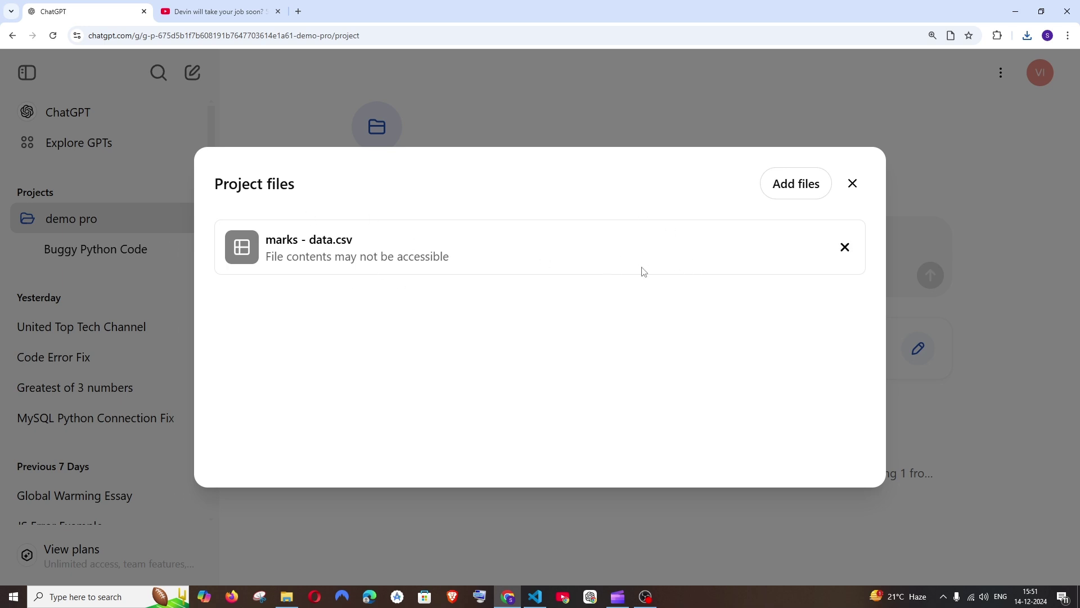
click(852, 185)
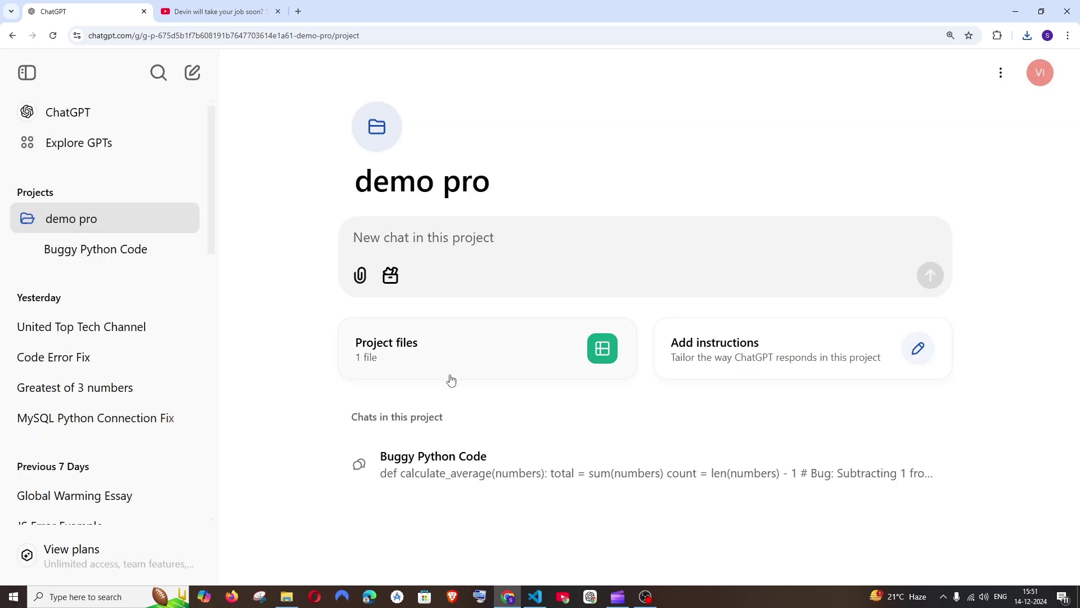
click(533, 359)
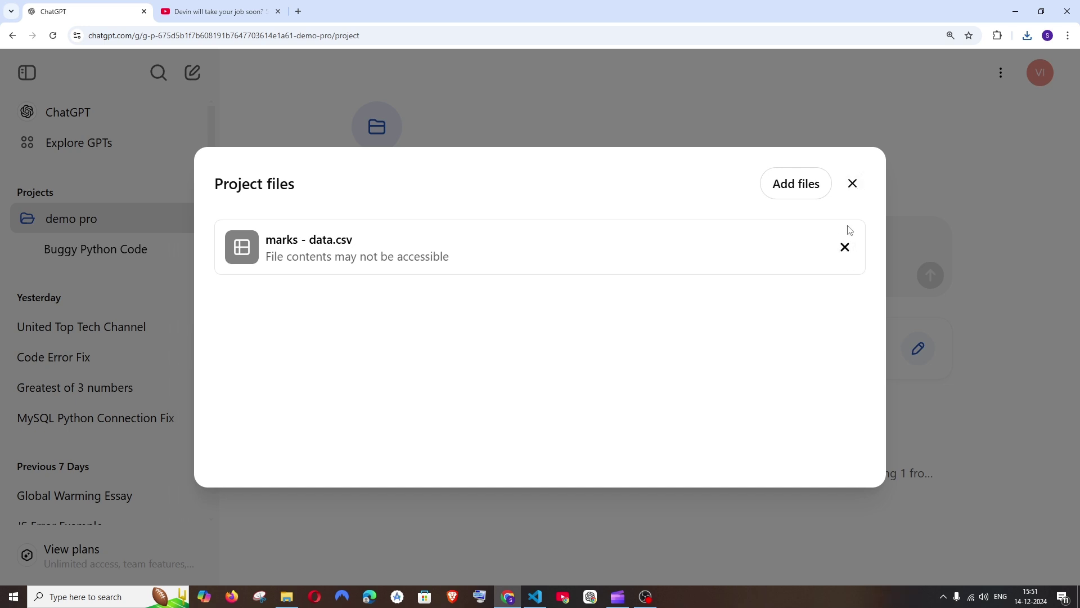
click(852, 183)
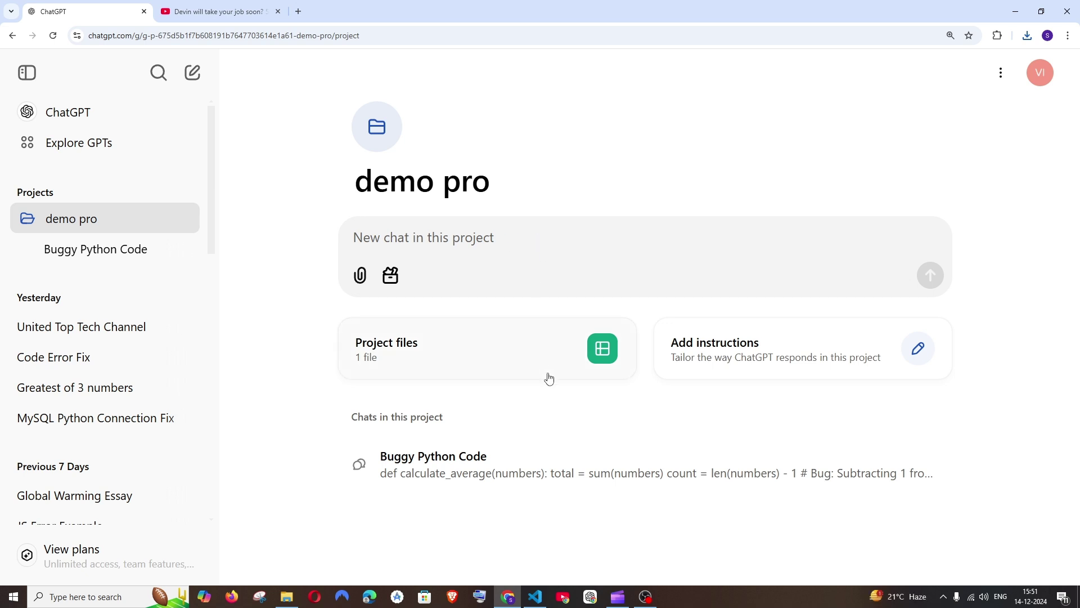
Send a new demo pro chat asking who scored the highest mark
text(give me  the name of the person who scored  the highest mark?)
drag(356, 253, 757, 261)
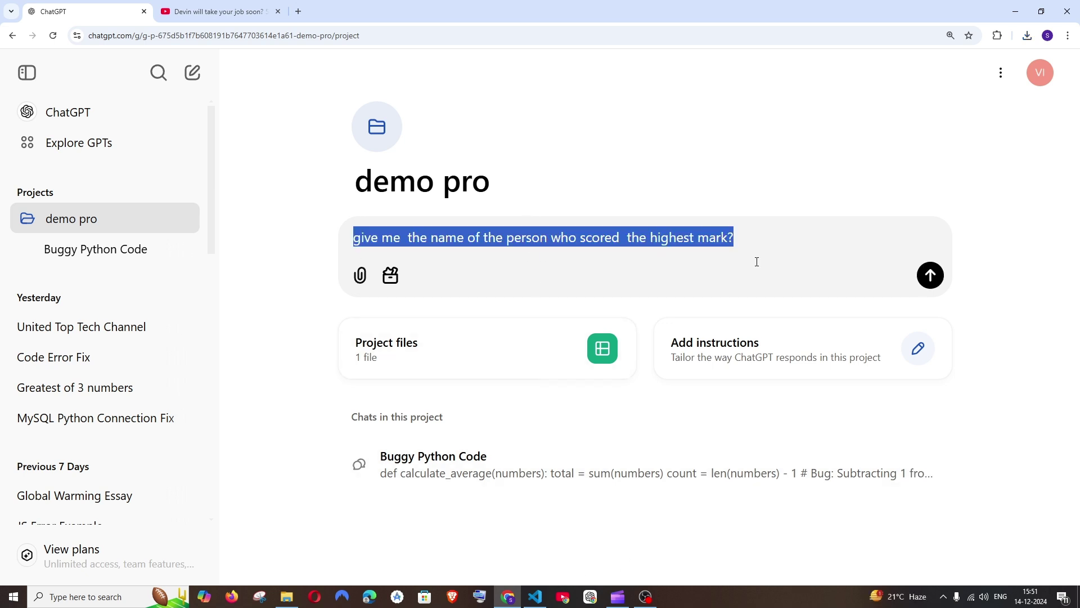
click(786, 251)
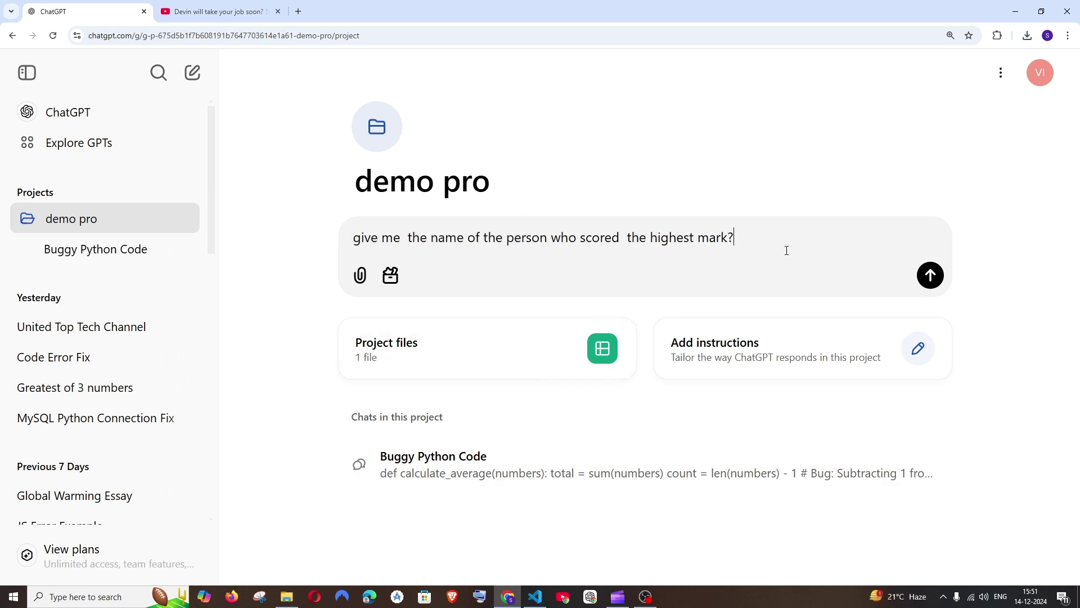
click(929, 277)
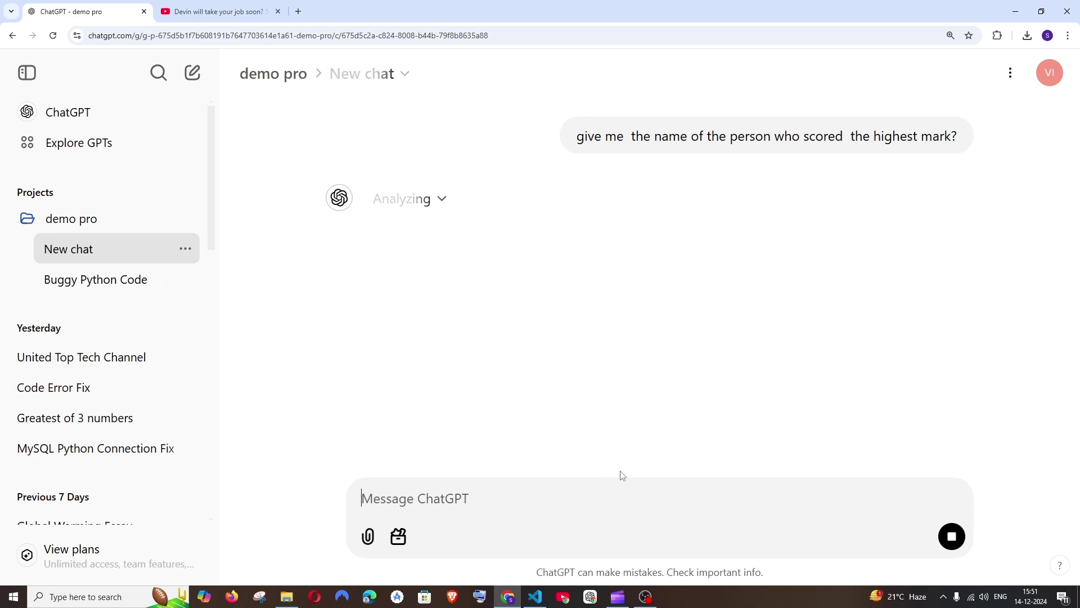
In VS Code, verify line 7 of the data shows CR7 with mark 100
click(535, 596)
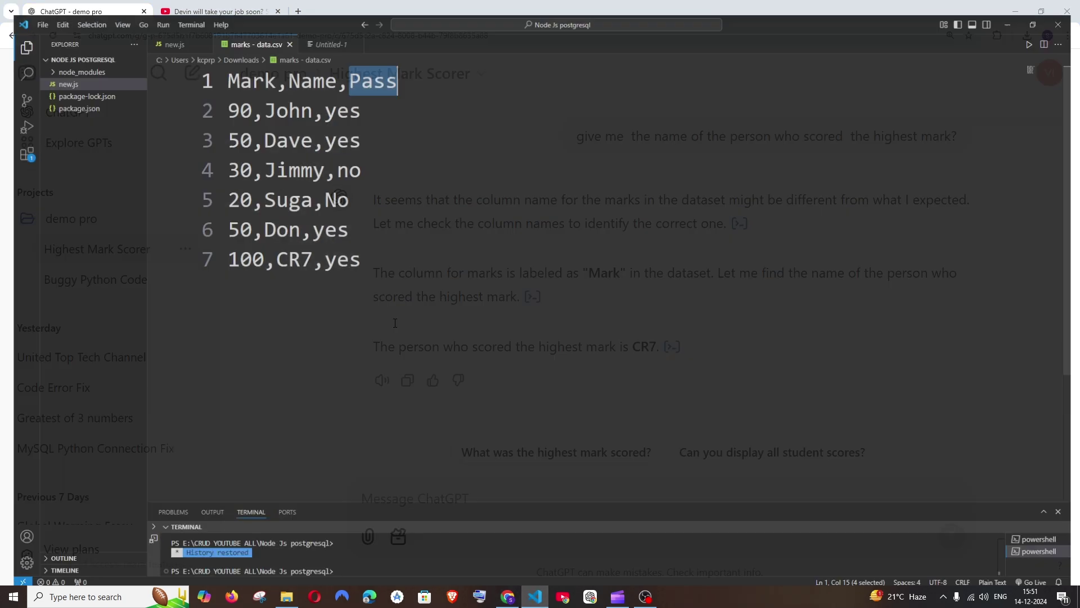
drag(305, 249, 215, 252)
click(216, 252)
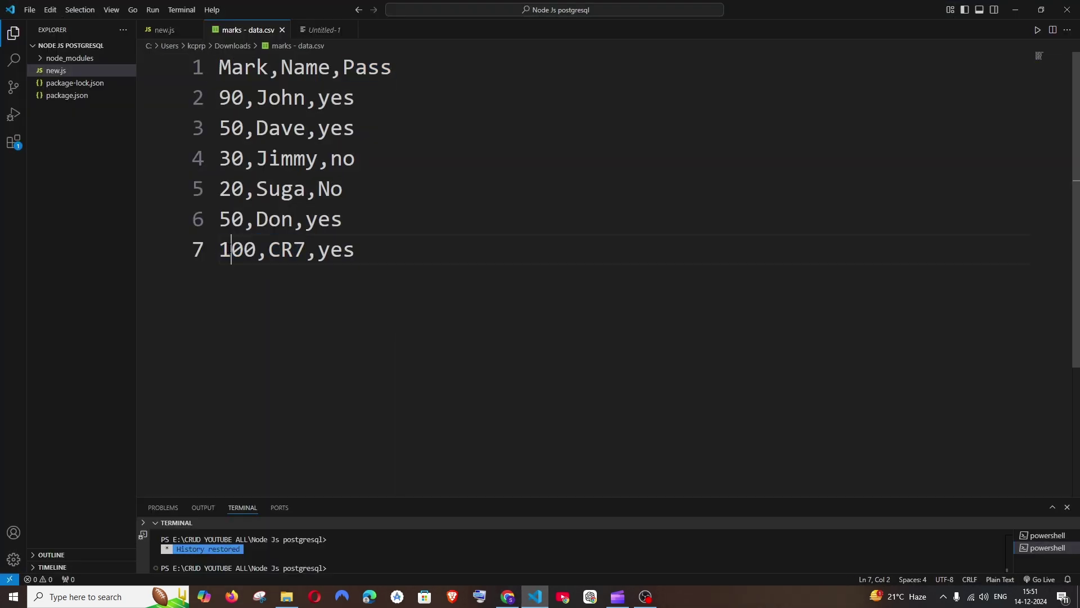
Review the analysis code behind the CR7 answer, then open the demo pro instructions
click(585, 218)
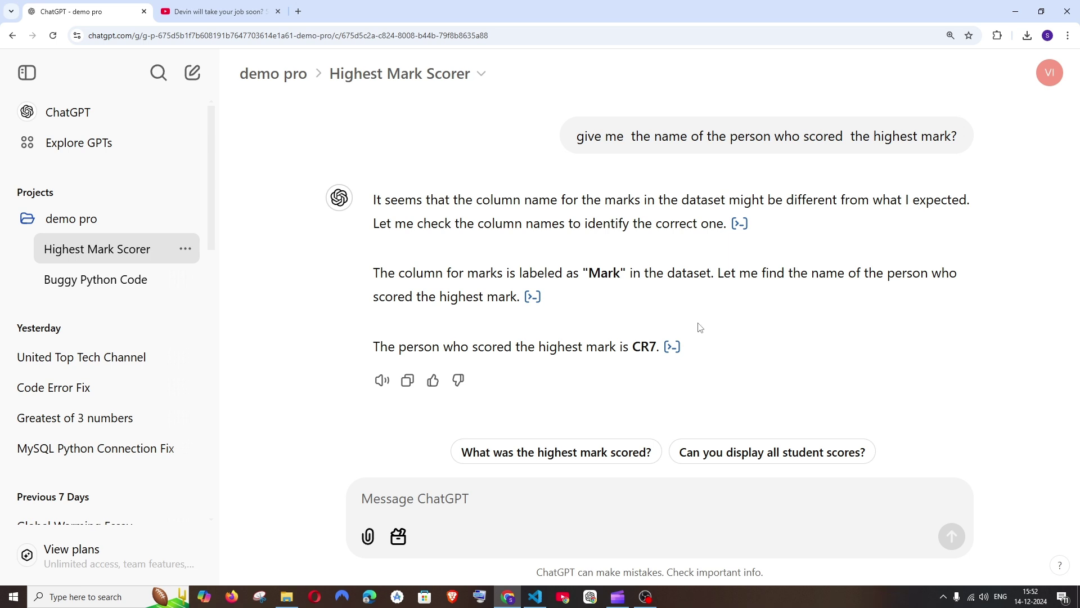
click(669, 351)
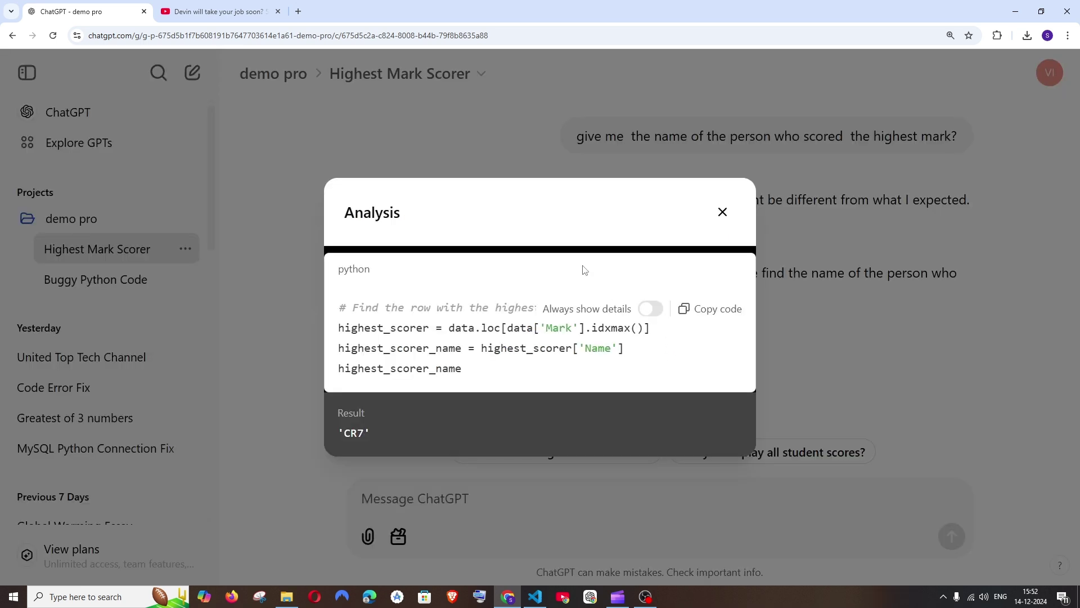
click(722, 212)
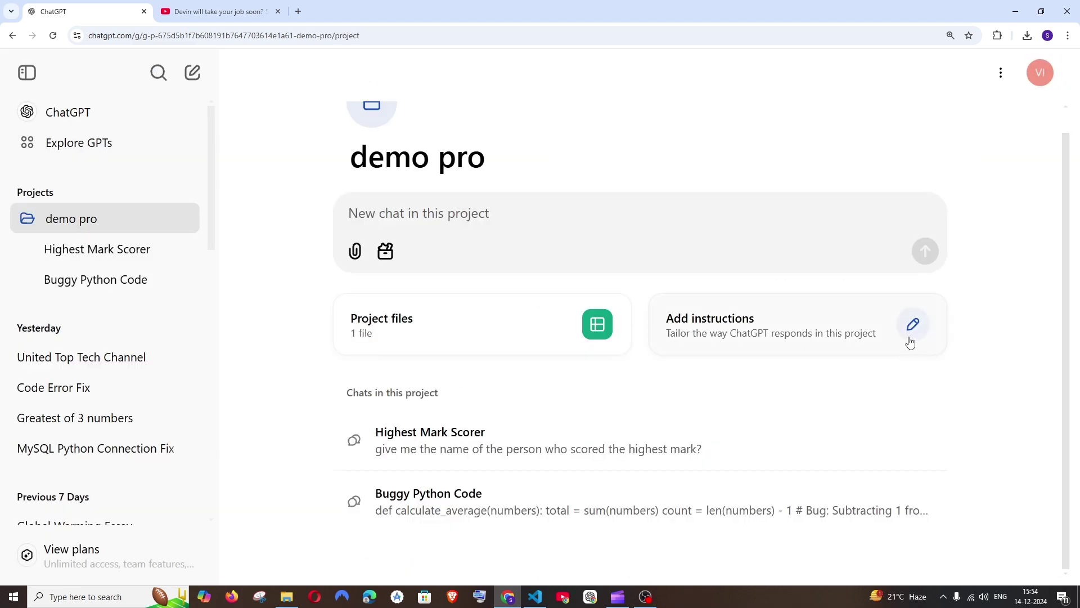
click(912, 326)
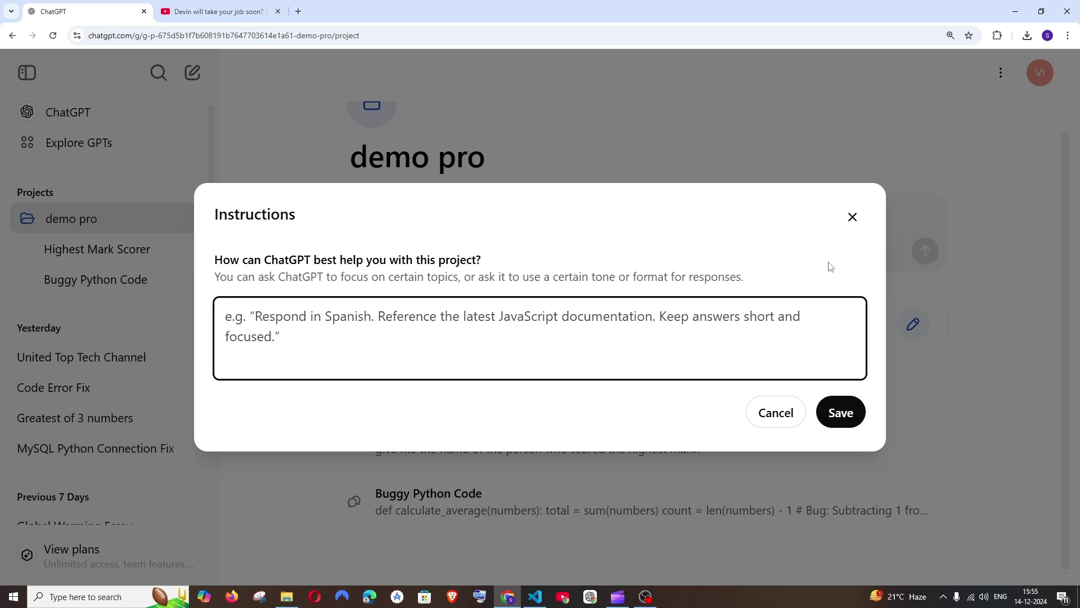
Dismiss the Instructions dialog, leaving the project instructions empty
click(850, 219)
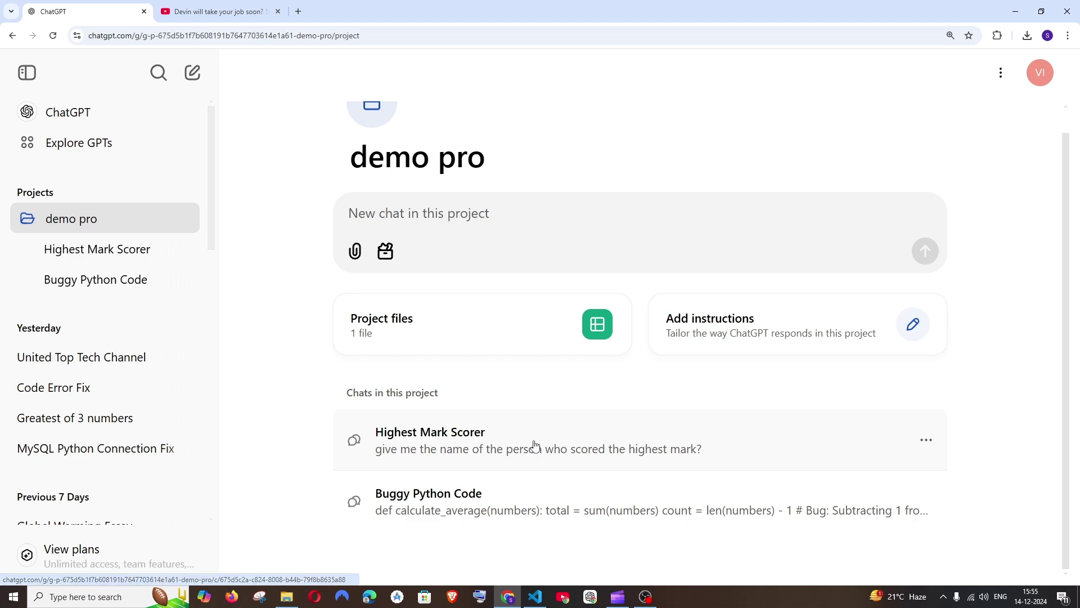
scroll(535, 446, up, 1)
click(384, 282)
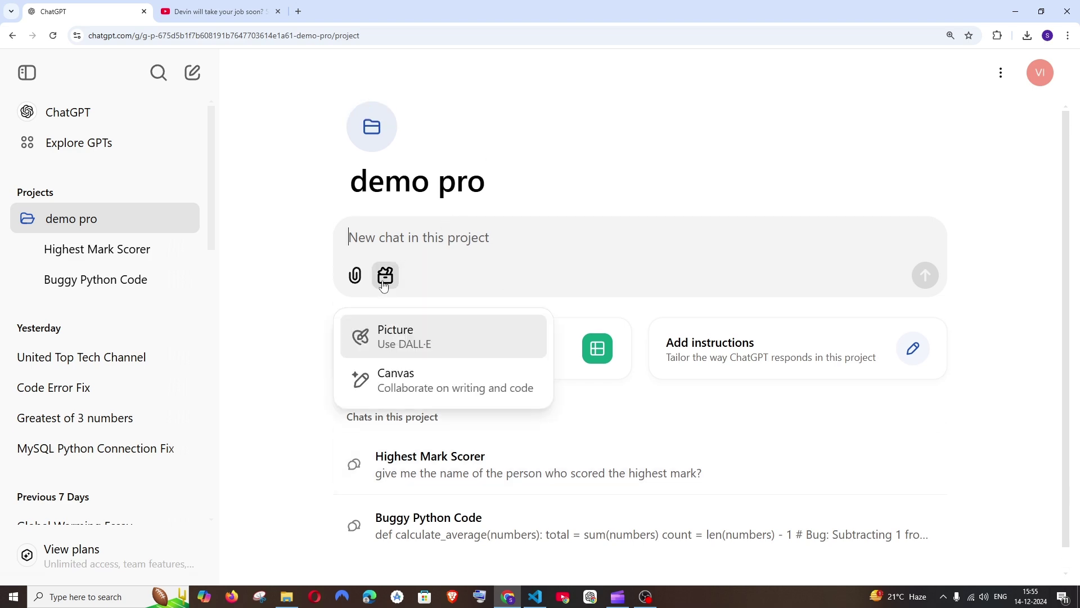
click(495, 186)
click(507, 181)
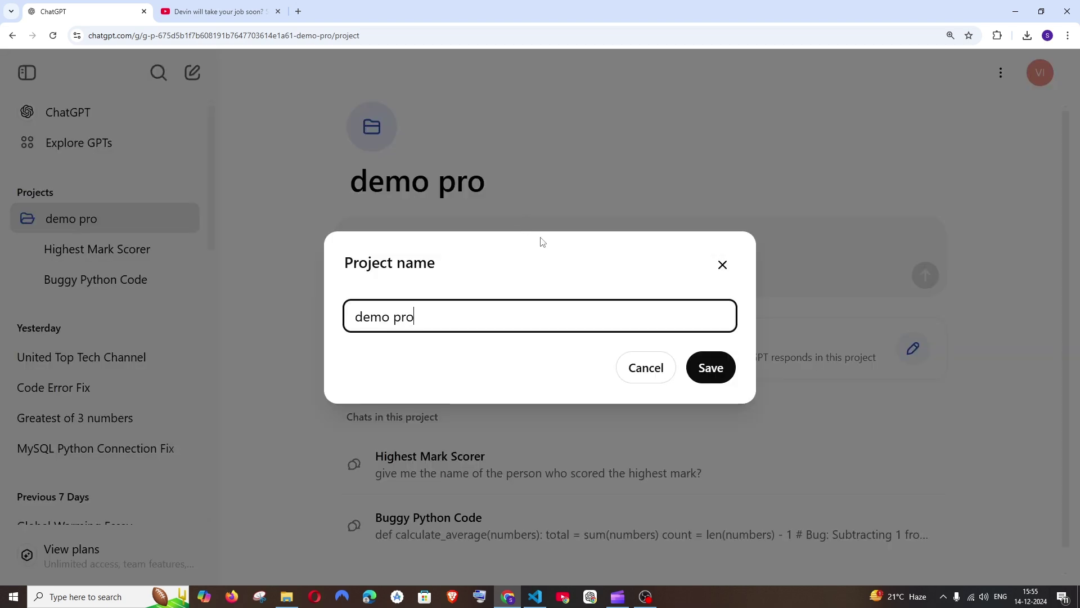
click(721, 264)
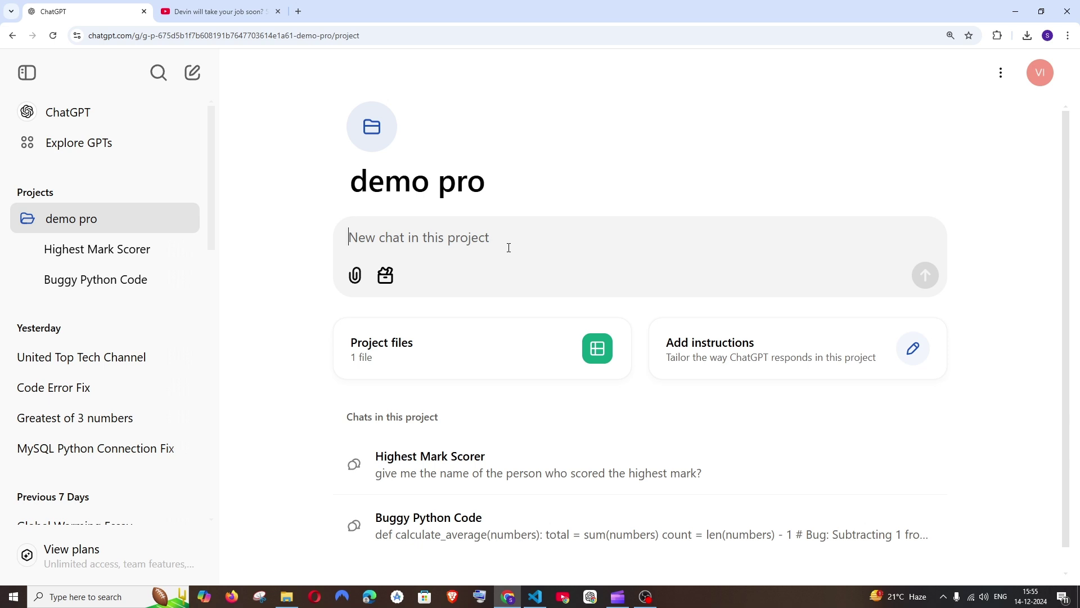
click(386, 277)
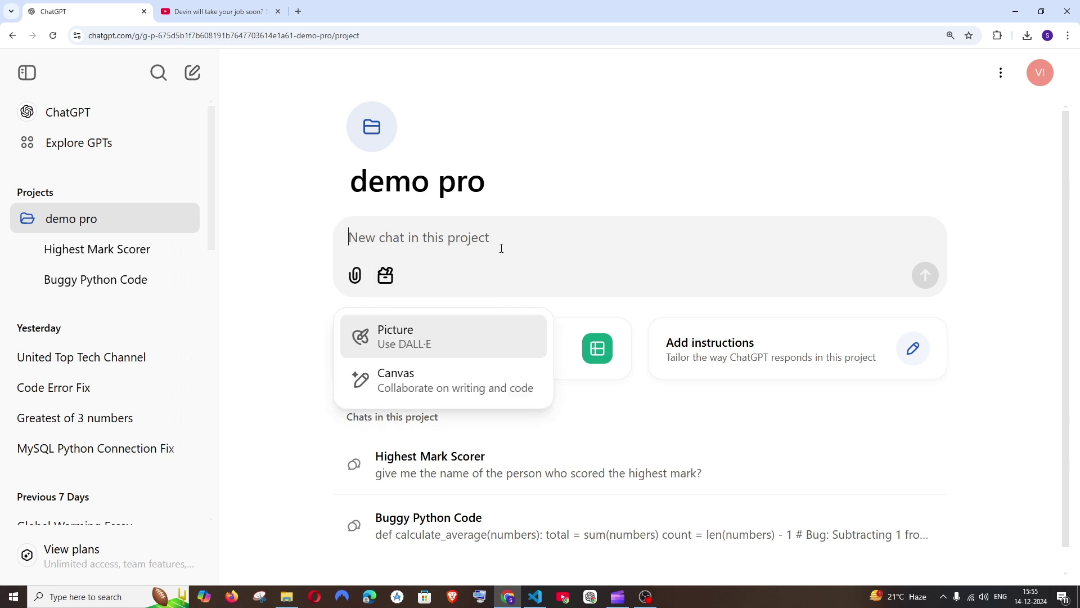
click(537, 203)
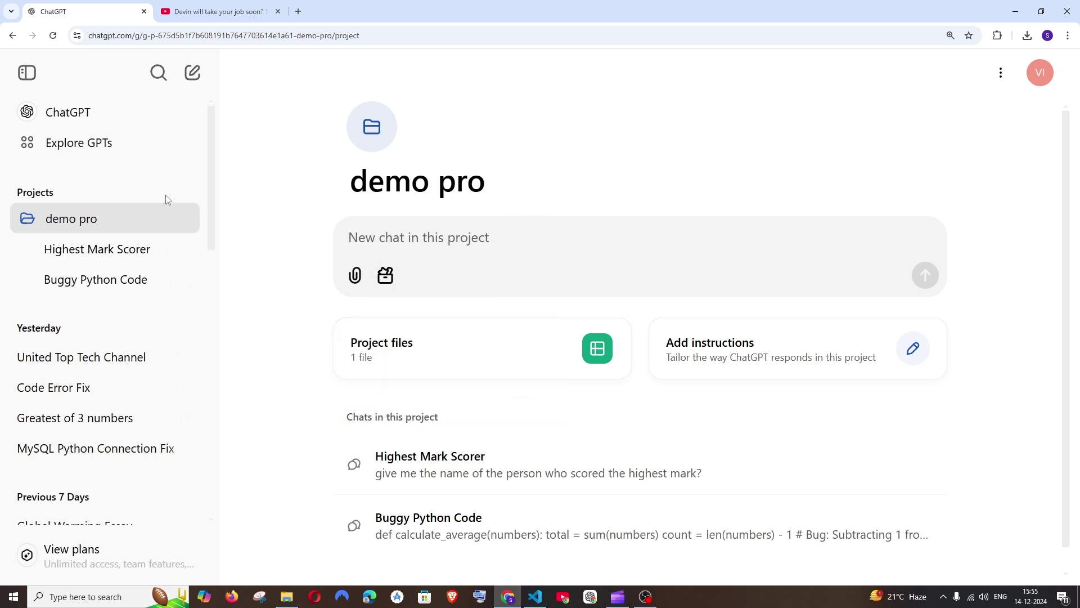